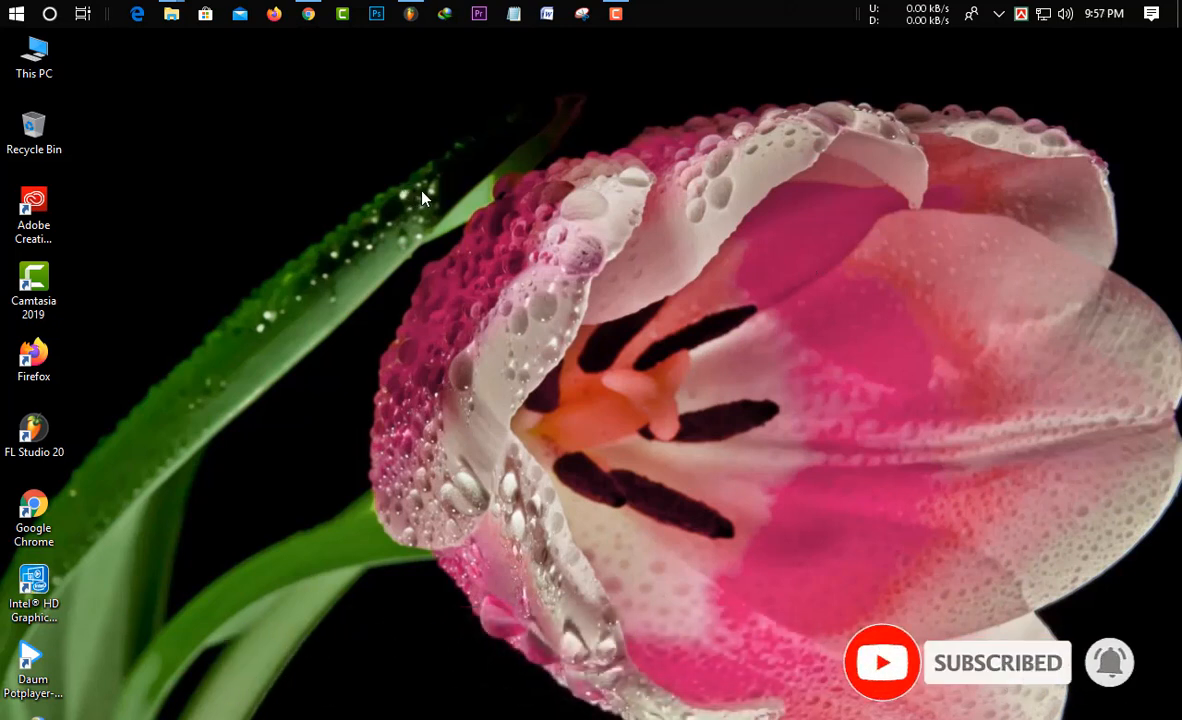
{"action": "right_click", "coordinate": [361, 122]}
{"action": "left_click", "coordinate": [385, 179]}
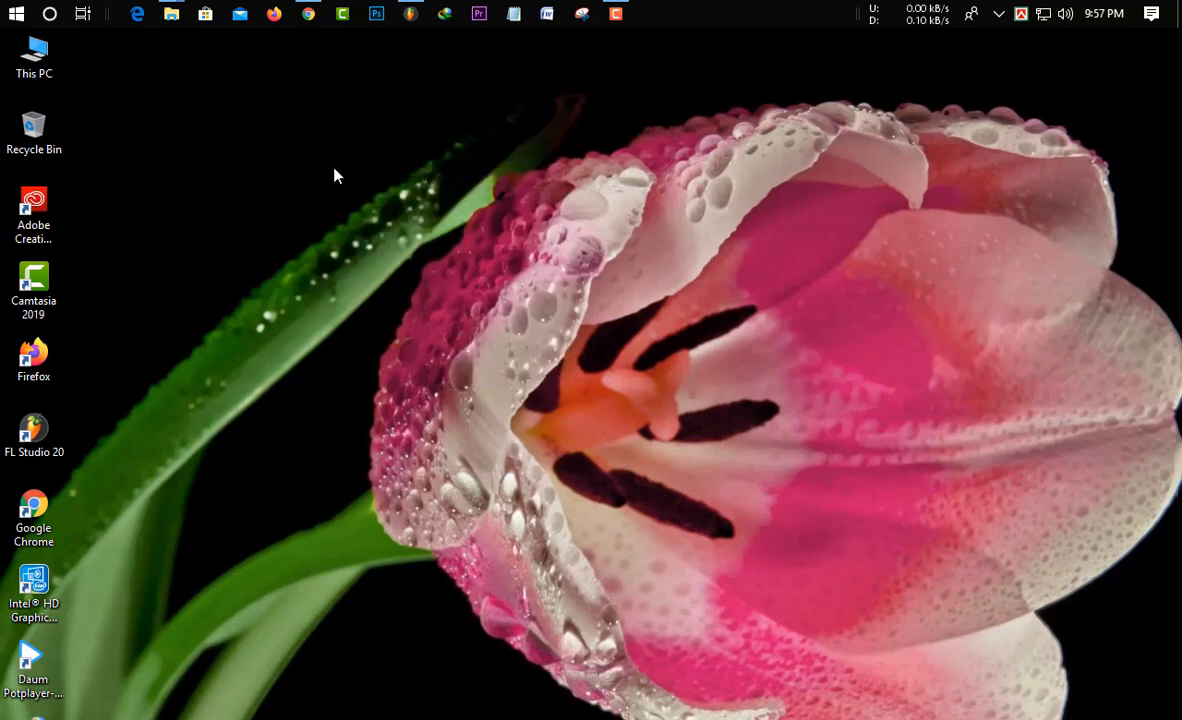
Switch to Chrome and search for "xampp download" in a new tab
{"action": "left_click", "coordinate": [309, 14]}
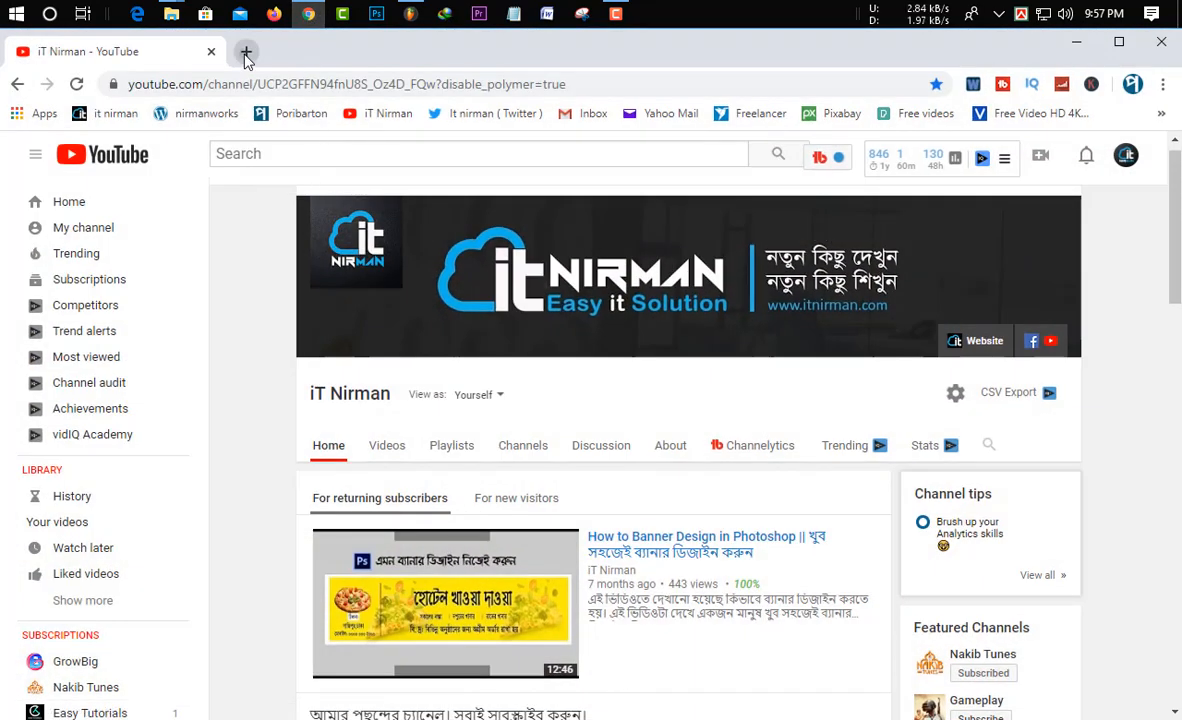
{"action": "left_click", "coordinate": [246, 51]}
{"action": "type", "text": "xa"}
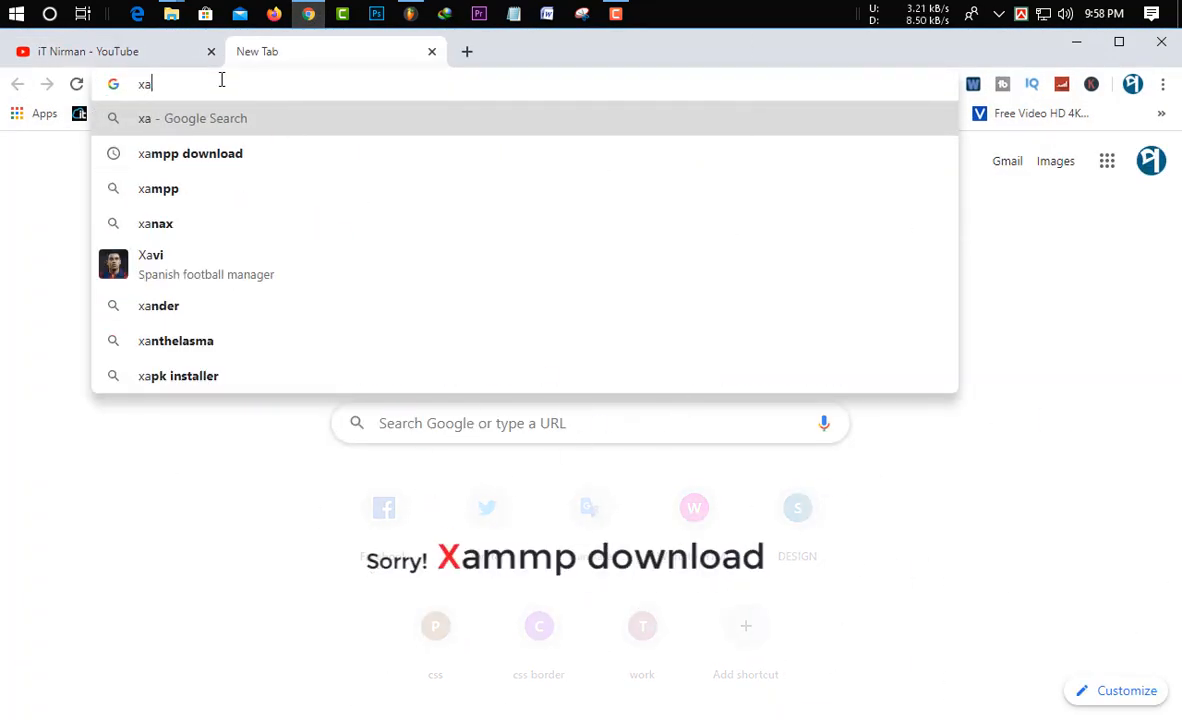
{"action": "type", "text": "mpp"}
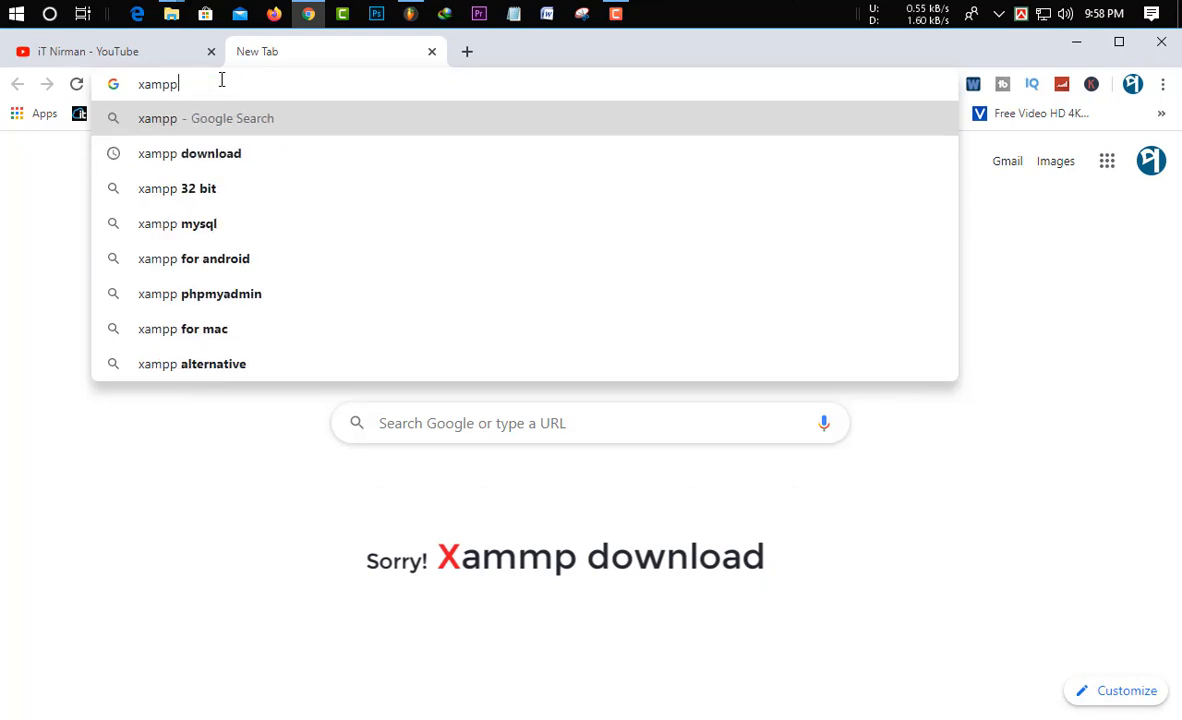
{"action": "left_click", "coordinate": [245, 155]}
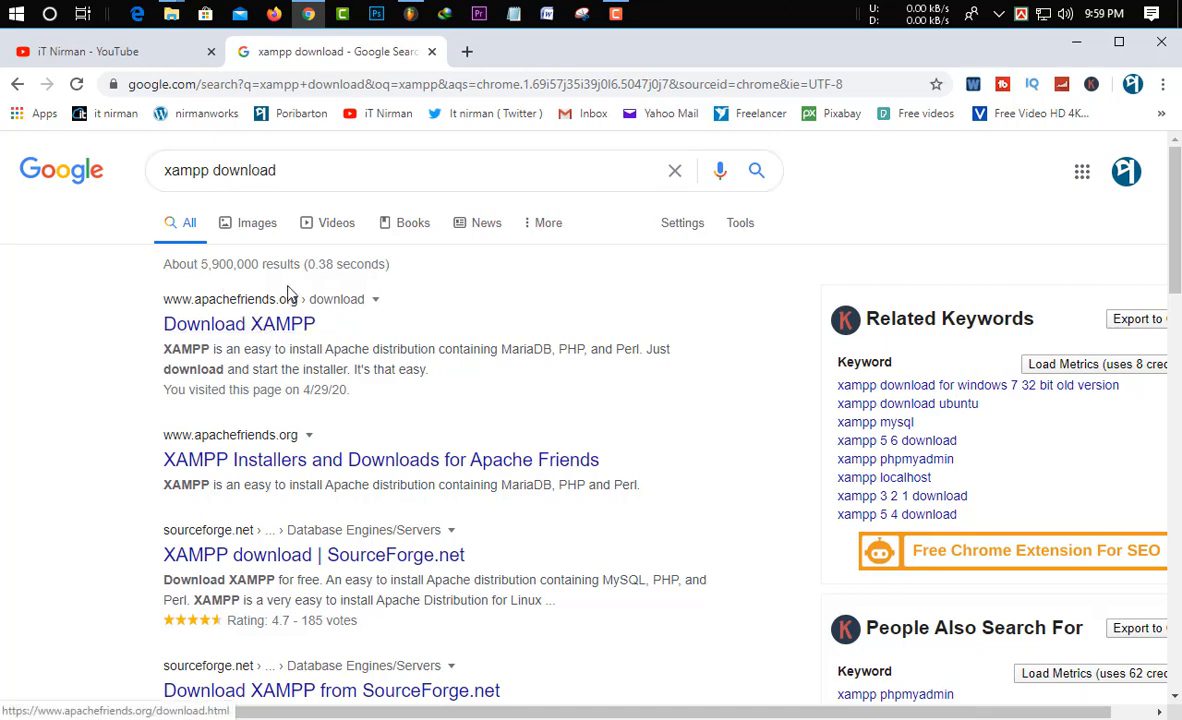
Open the Download XAMPP result from apachefriends.org
{"action": "scroll", "coordinate": [340, 275], "scroll_direction": "down", "scroll_amount": 7}
{"action": "scroll", "coordinate": [303, 322], "scroll_direction": "up", "scroll_amount": 7}
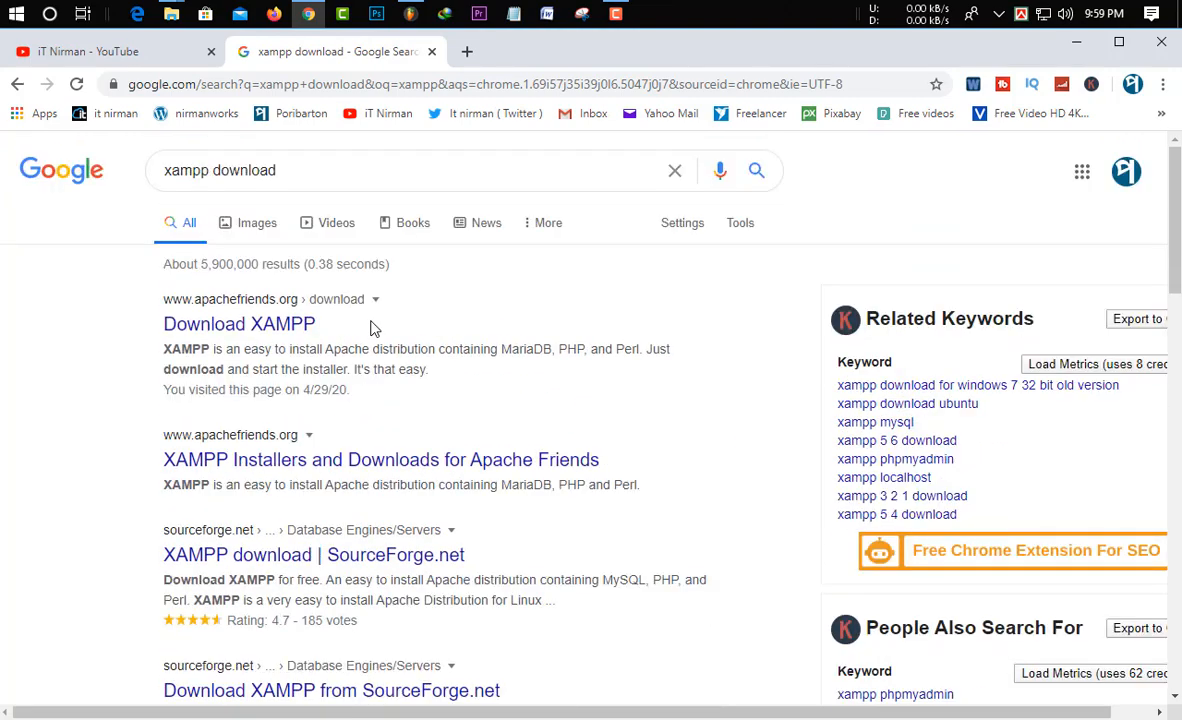
{"action": "triple_click", "coordinate": [238, 324]}
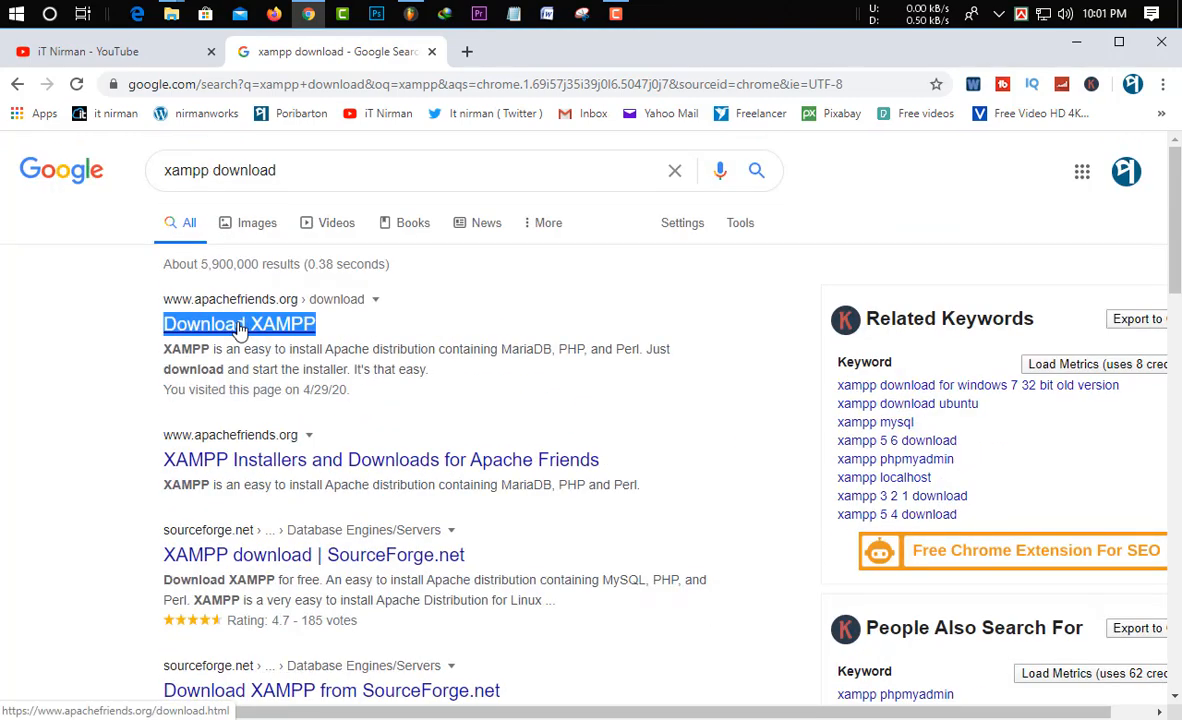
{"action": "left_click", "coordinate": [240, 326]}
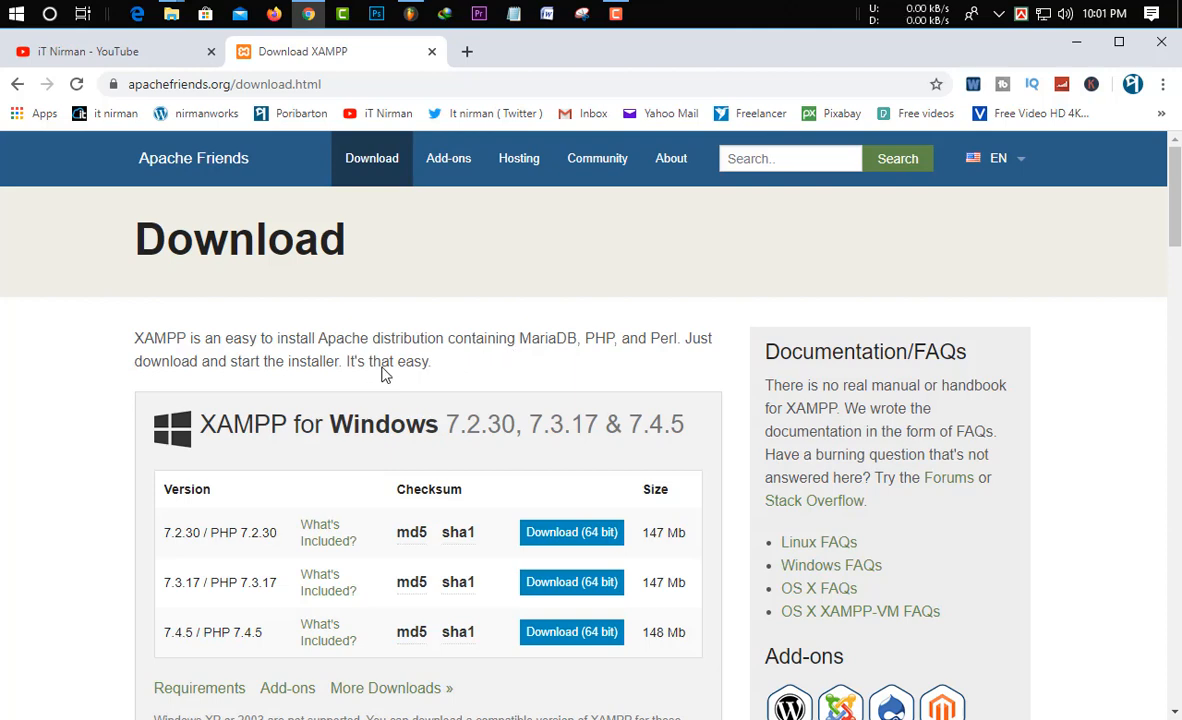
Review the XAMPP builds for each platform and download the 64-bit Windows installer for version 7.4.5 / PHP 7.4.5
{"action": "scroll", "coordinate": [384, 374], "scroll_direction": "down", "scroll_amount": 1}
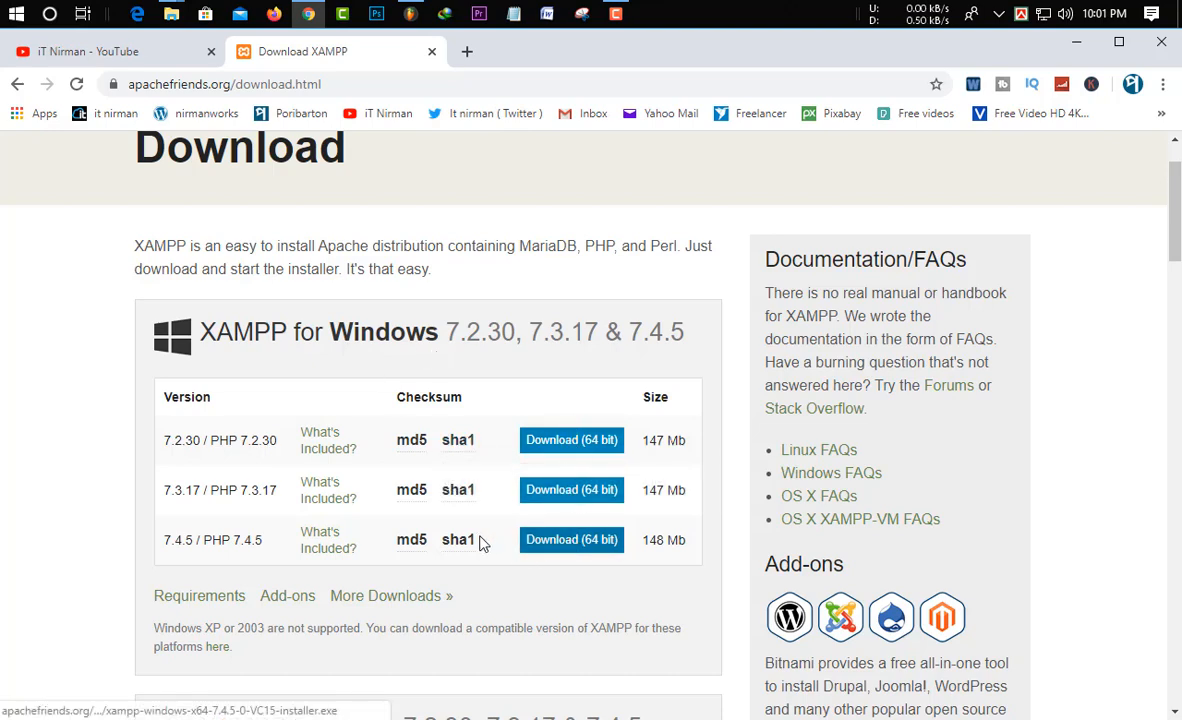
{"action": "scroll", "coordinate": [541, 470], "scroll_direction": "down", "scroll_amount": 2}
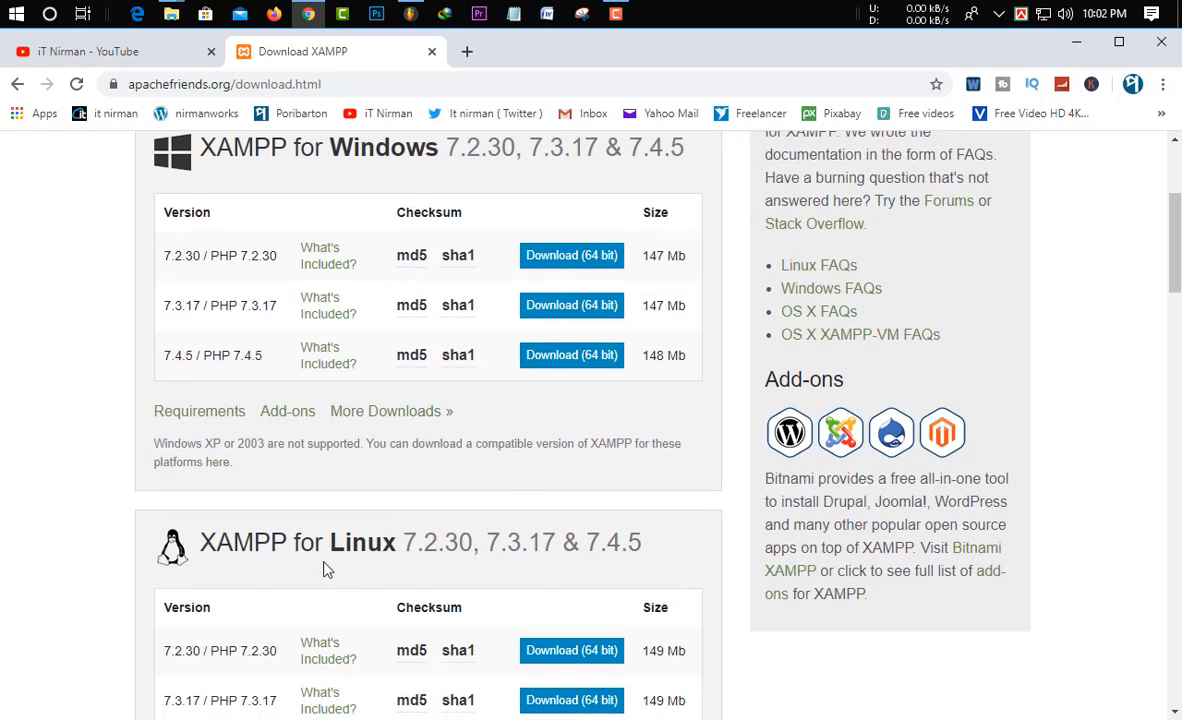
{"action": "scroll", "coordinate": [405, 558], "scroll_direction": "down", "scroll_amount": 2}
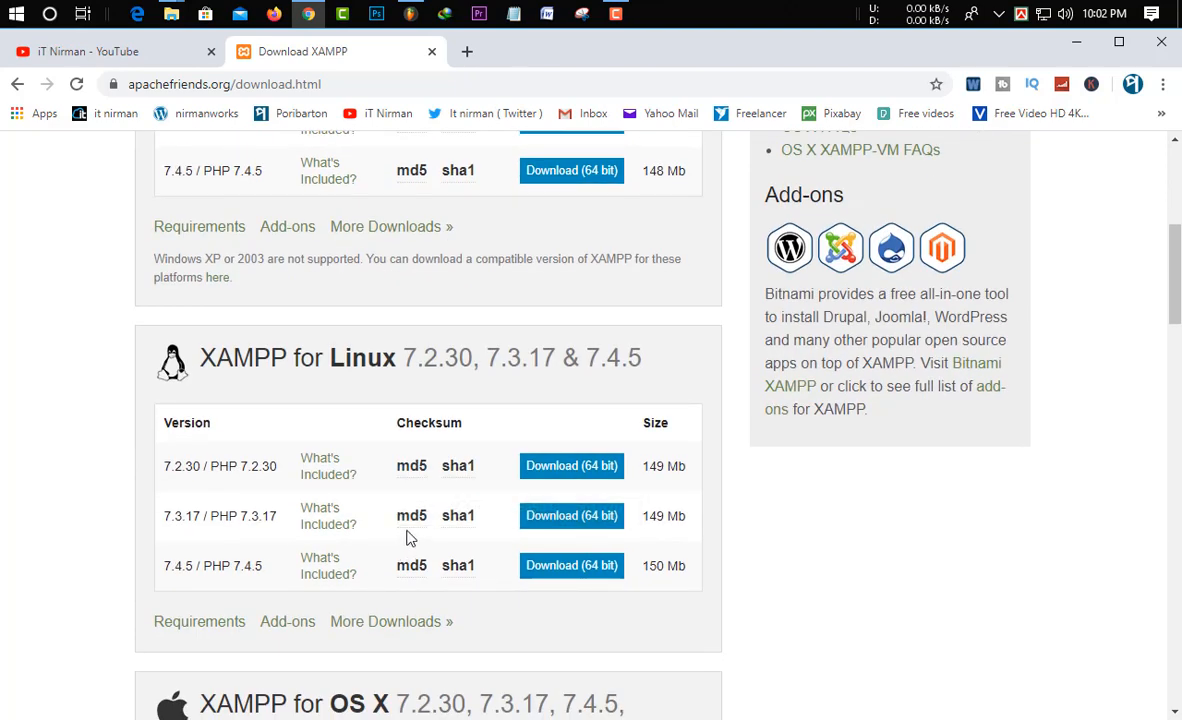
{"action": "scroll", "coordinate": [594, 517], "scroll_direction": "down", "scroll_amount": 3}
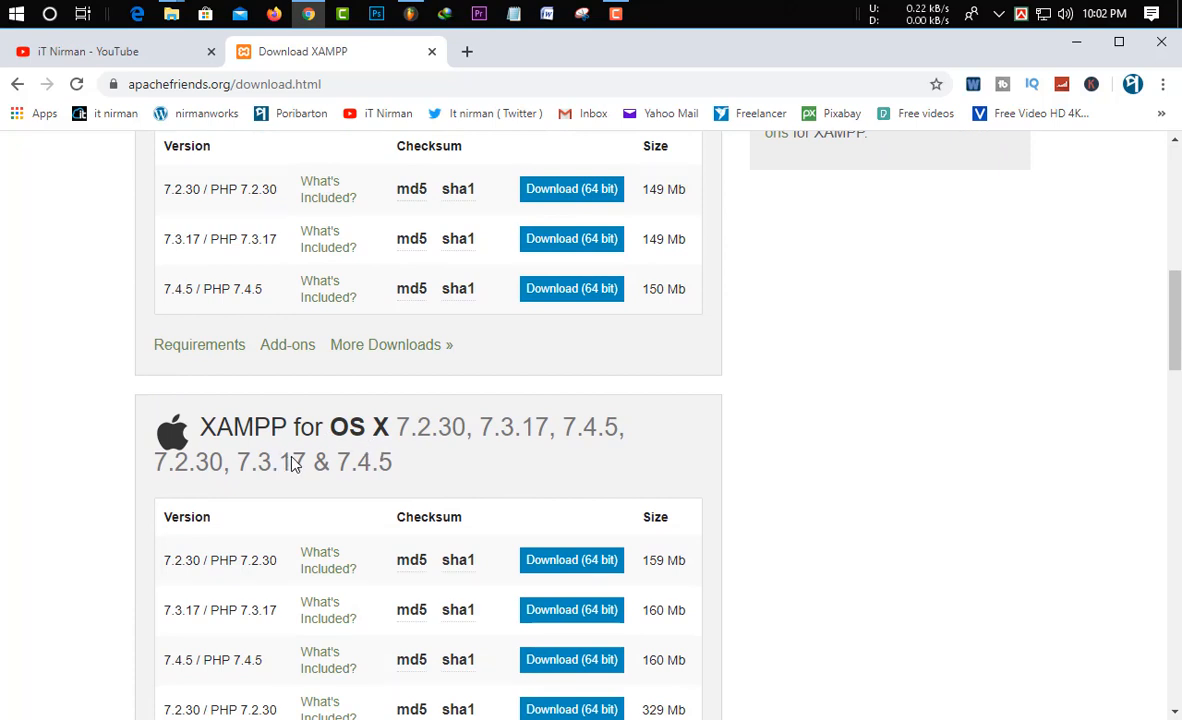
{"action": "scroll", "coordinate": [305, 445], "scroll_direction": "up", "scroll_amount": 6}
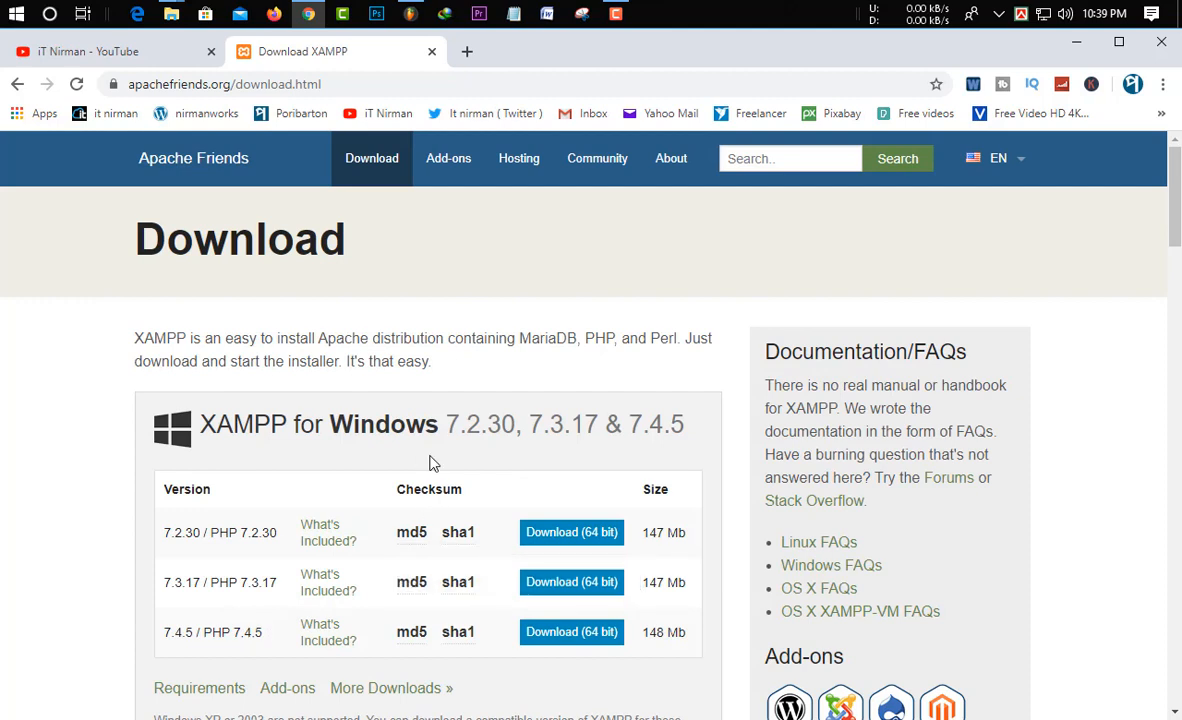
{"action": "left_click", "coordinate": [591, 634]}
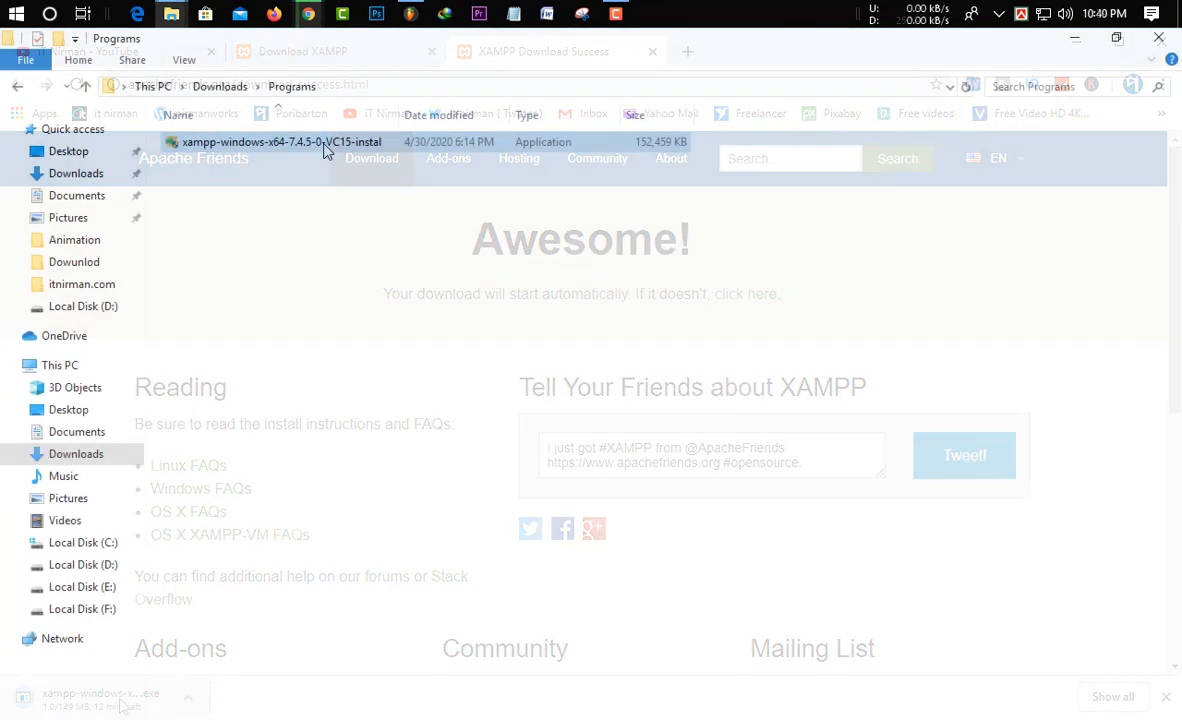
Run the downloaded xampp-windows-x64-7.4.5-0-VC15 installer from the Programs folder and accept the User Account Control warning
{"action": "left_click", "coordinate": [324, 148]}
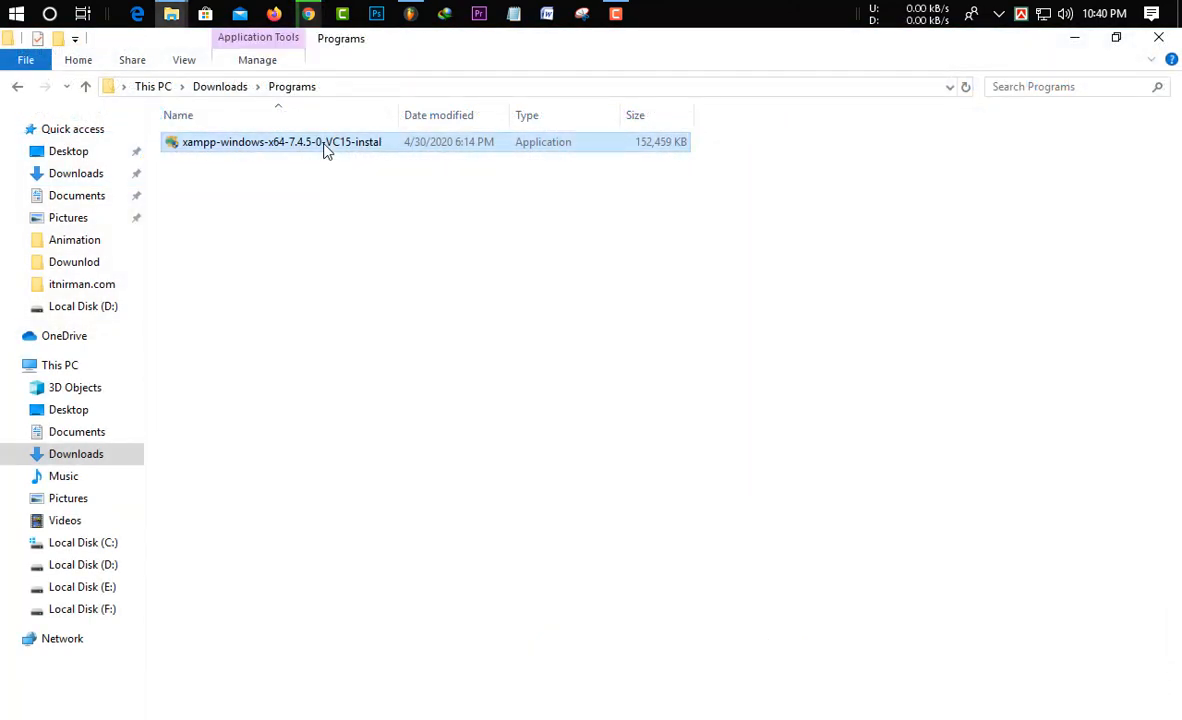
{"action": "double_click", "coordinate": [324, 148]}
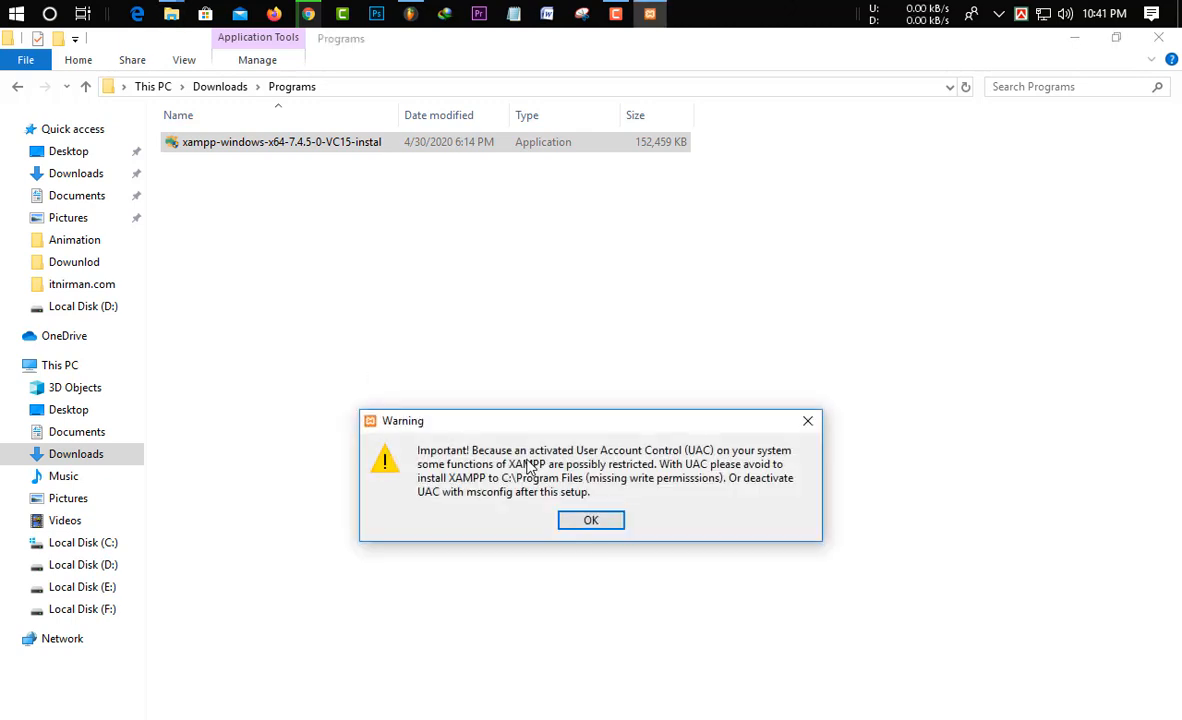
{"action": "left_click", "coordinate": [608, 525]}
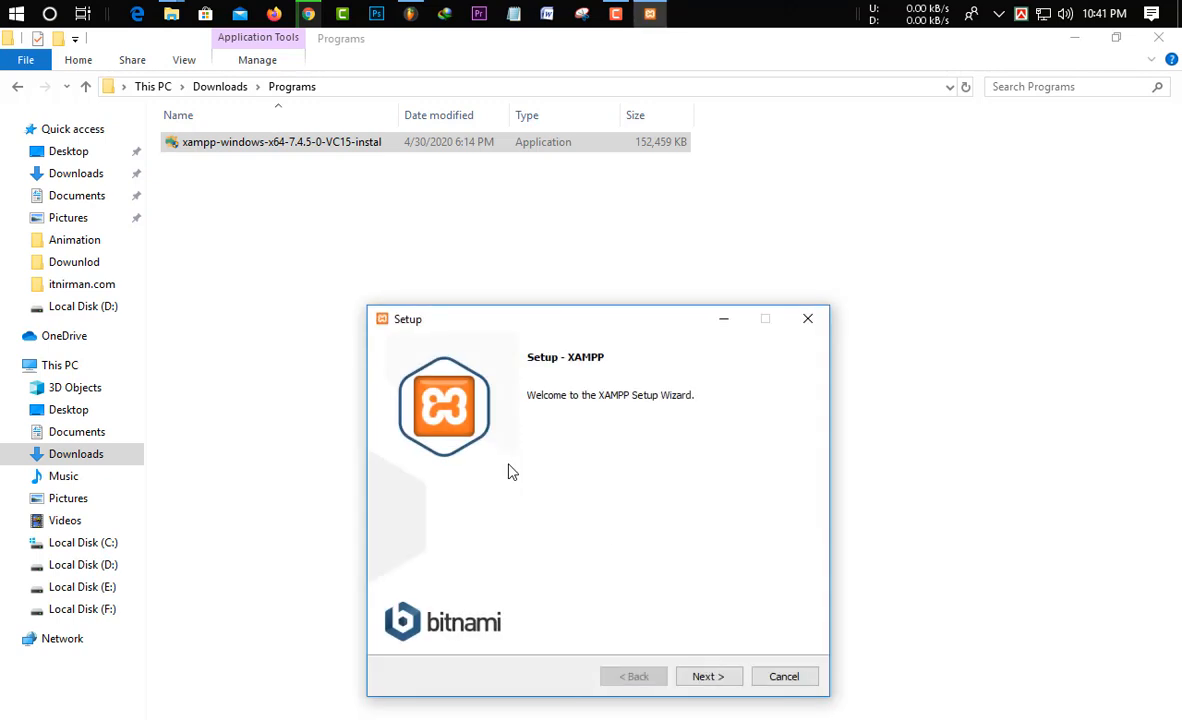
Advance through the setup wizard with all components selected and C:\xampp as the installation folder
{"action": "left_click", "coordinate": [707, 677]}
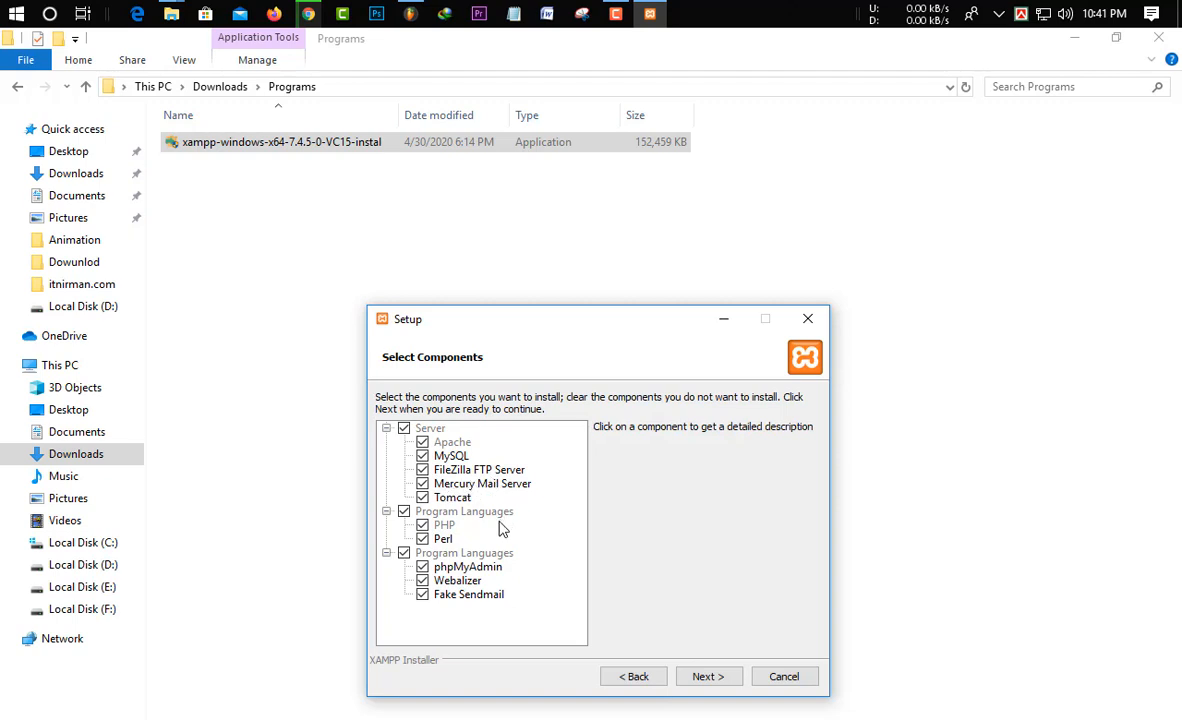
{"action": "left_click", "coordinate": [720, 683]}
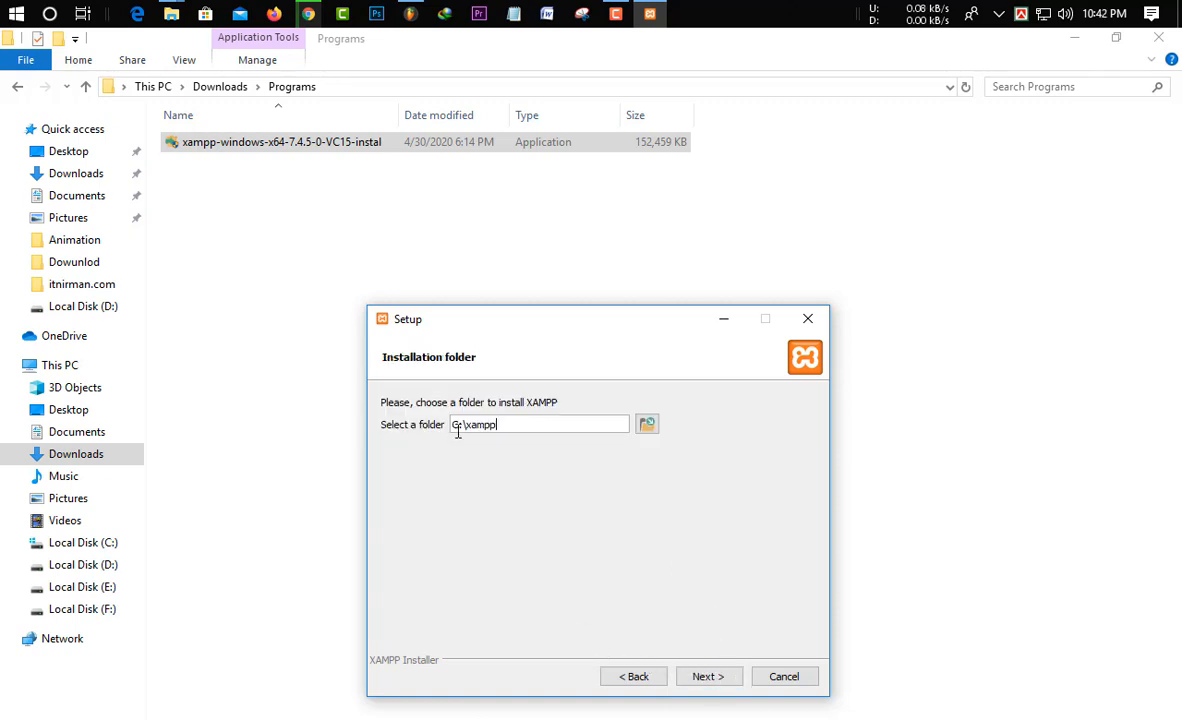
{"action": "mouse_move", "coordinate": [464, 422]}
{"action": "left_mouse_down"}
{"action": "mouse_move", "coordinate": [543, 422]}
{"action": "mouse_move", "coordinate": [449, 424]}
{"action": "left_mouse_up"}
{"action": "left_click", "coordinate": [709, 680]}
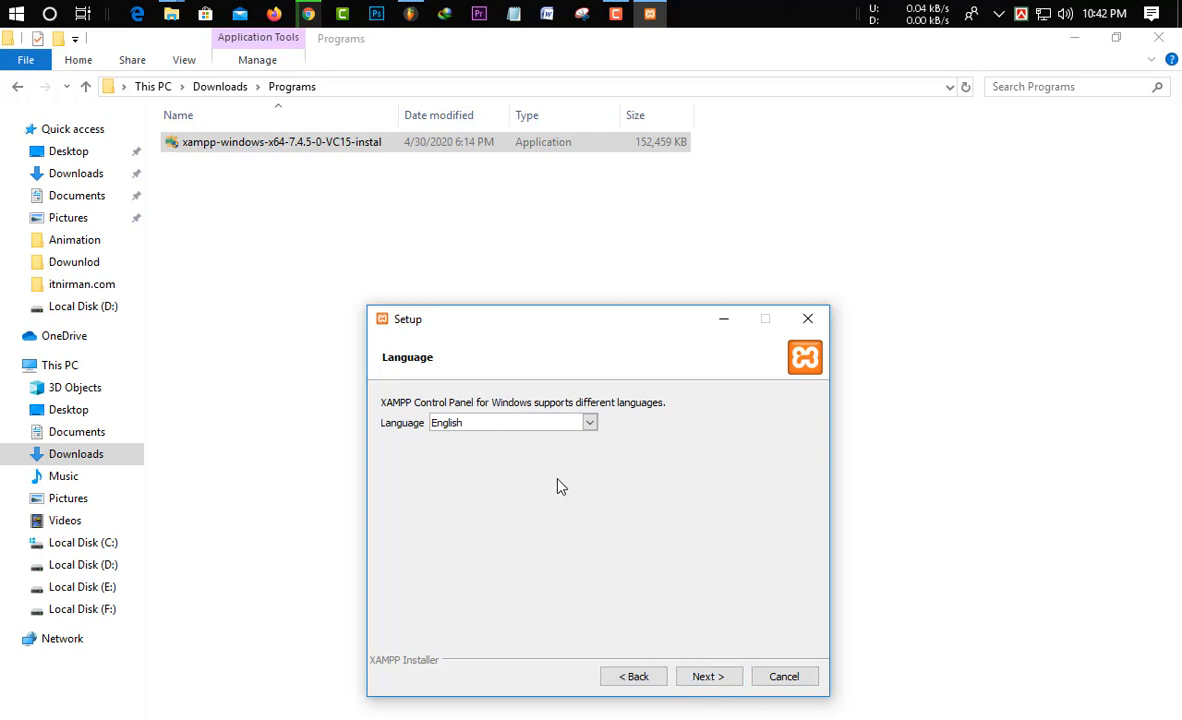
Choose English as the XAMPP Control Panel language and continue with the option to learn more about Bitnami enabled
{"action": "left_click", "coordinate": [555, 425]}
{"action": "left_click", "coordinate": [464, 441]}
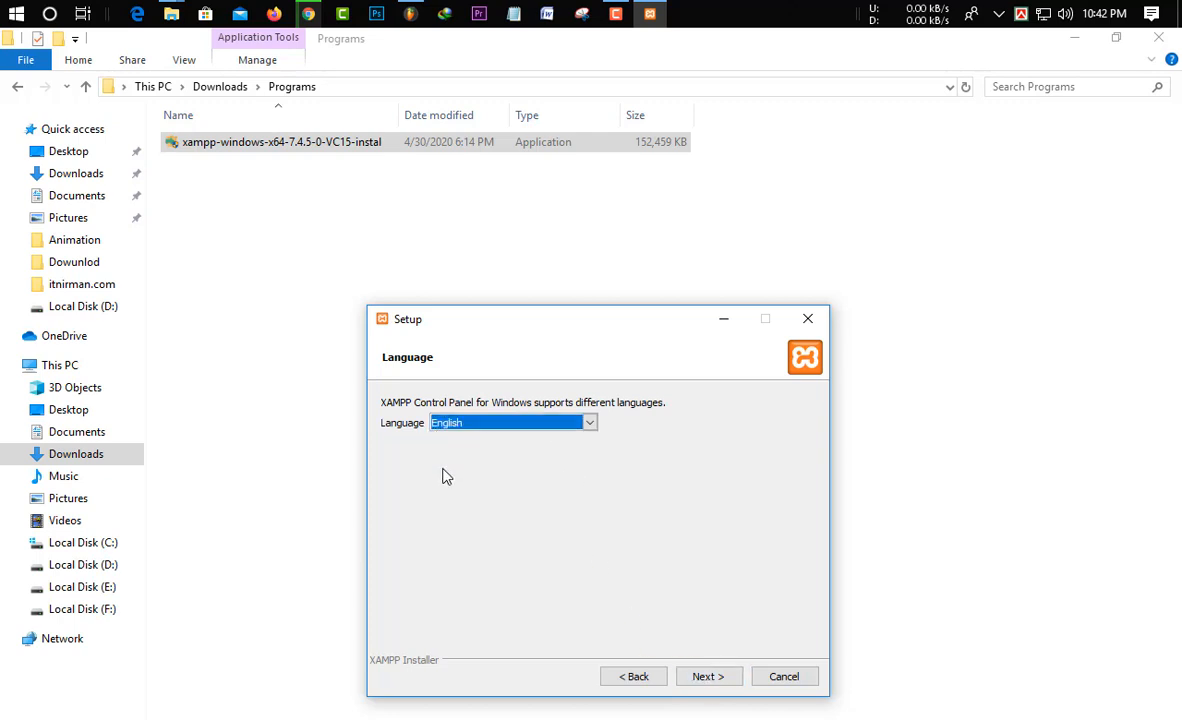
{"action": "left_click", "coordinate": [711, 676]}
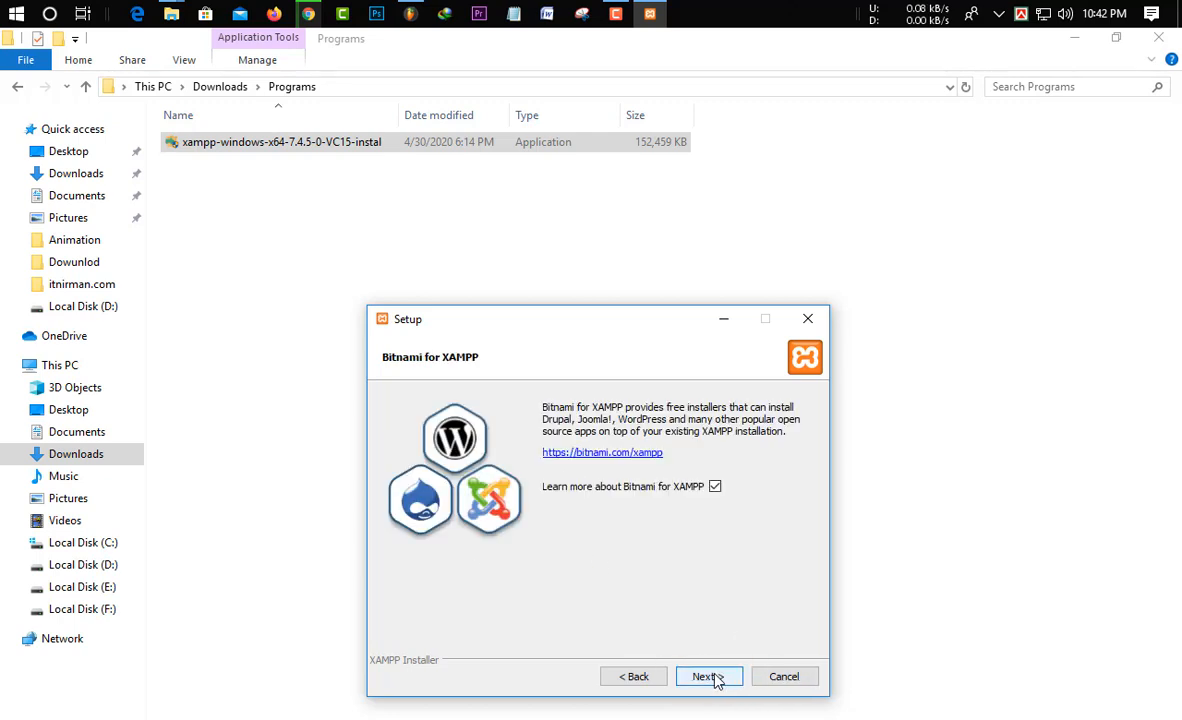
{"action": "left_click", "coordinate": [711, 677]}
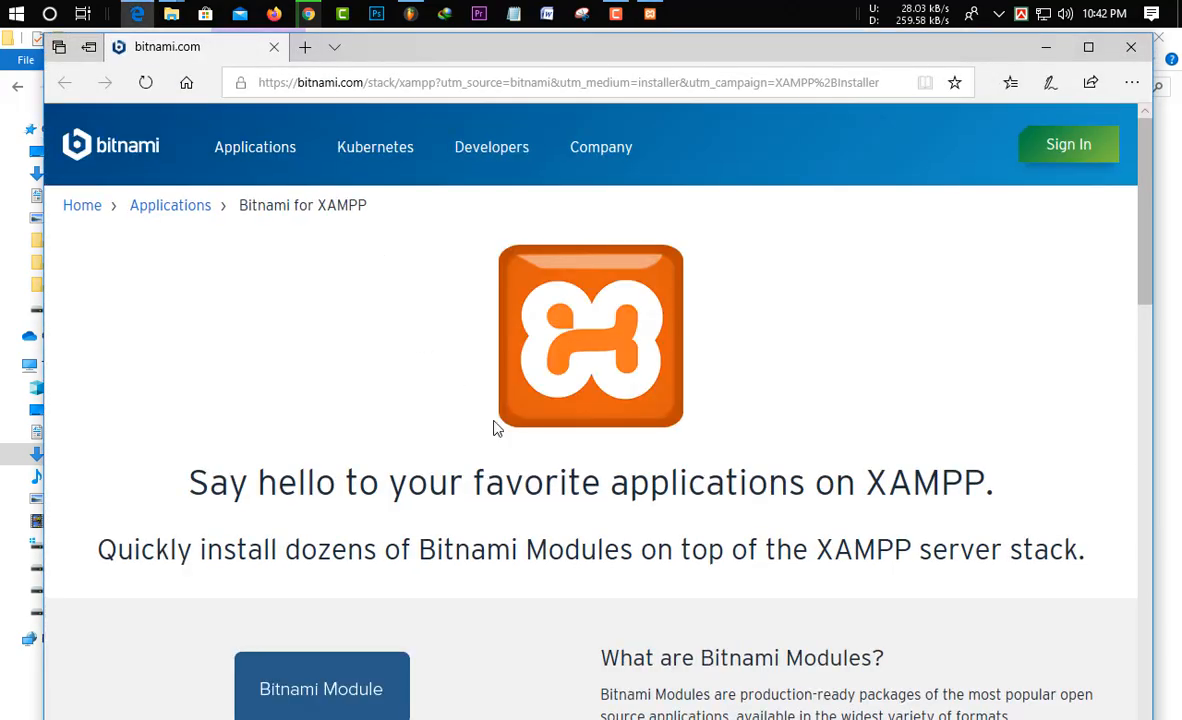
Look through the Bitnami for XAMPP web page and close the browser window
{"action": "scroll", "coordinate": [538, 427], "scroll_direction": "down", "scroll_amount": 3}
{"action": "scroll", "coordinate": [587, 420], "scroll_direction": "down", "scroll_amount": 2}
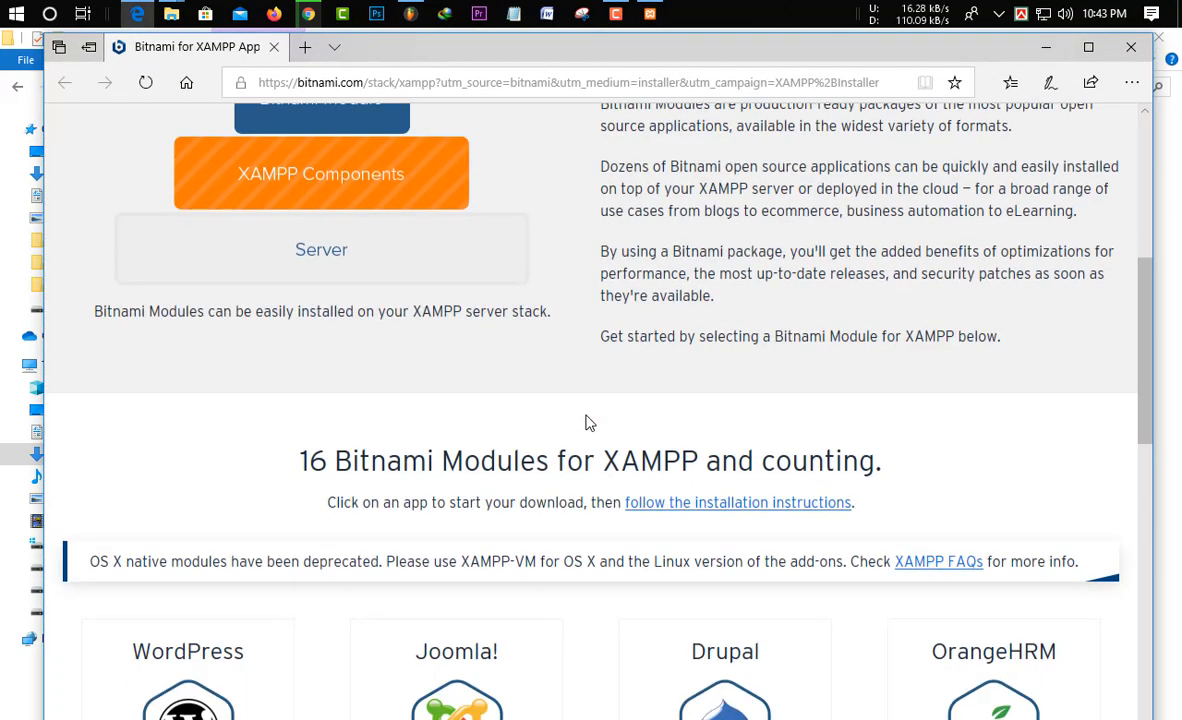
{"action": "scroll", "coordinate": [587, 421], "scroll_direction": "down", "scroll_amount": 2}
{"action": "scroll", "coordinate": [600, 418], "scroll_direction": "up", "scroll_amount": 7}
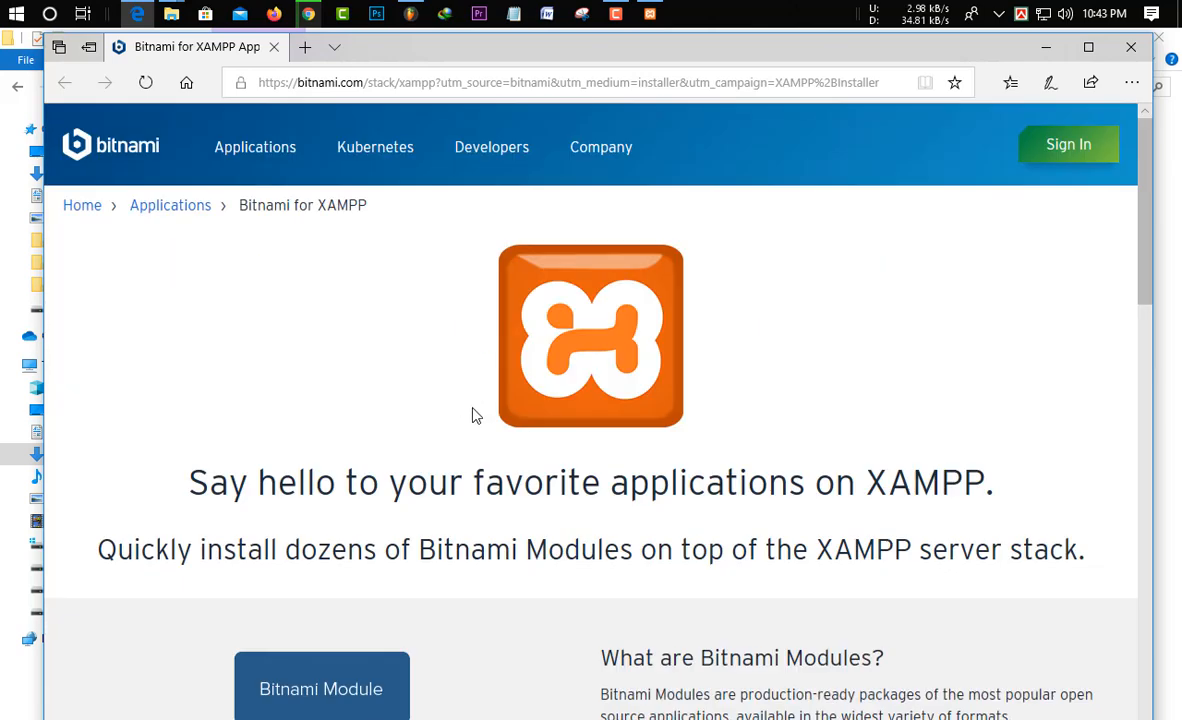
{"action": "left_click", "coordinate": [1131, 48]}
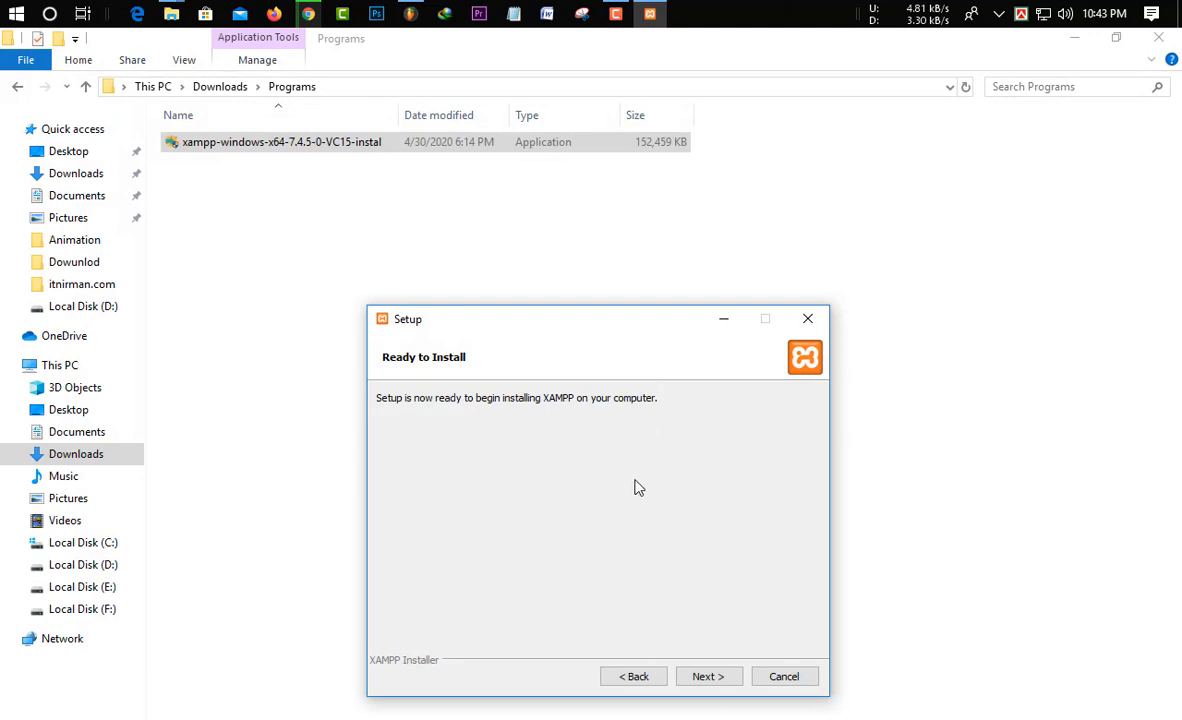
Install XAMPP and finish the setup with the option to start the Control Panel turned off
{"action": "left_click", "coordinate": [707, 677]}
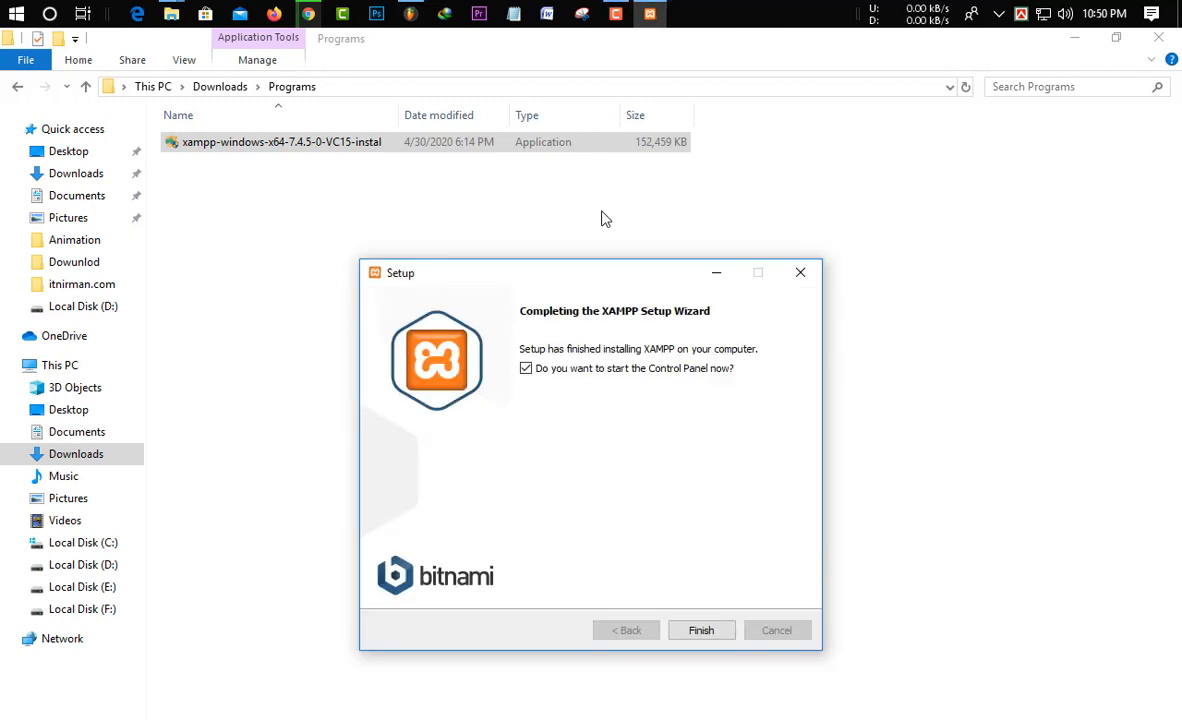
{"action": "left_click", "coordinate": [526, 368]}
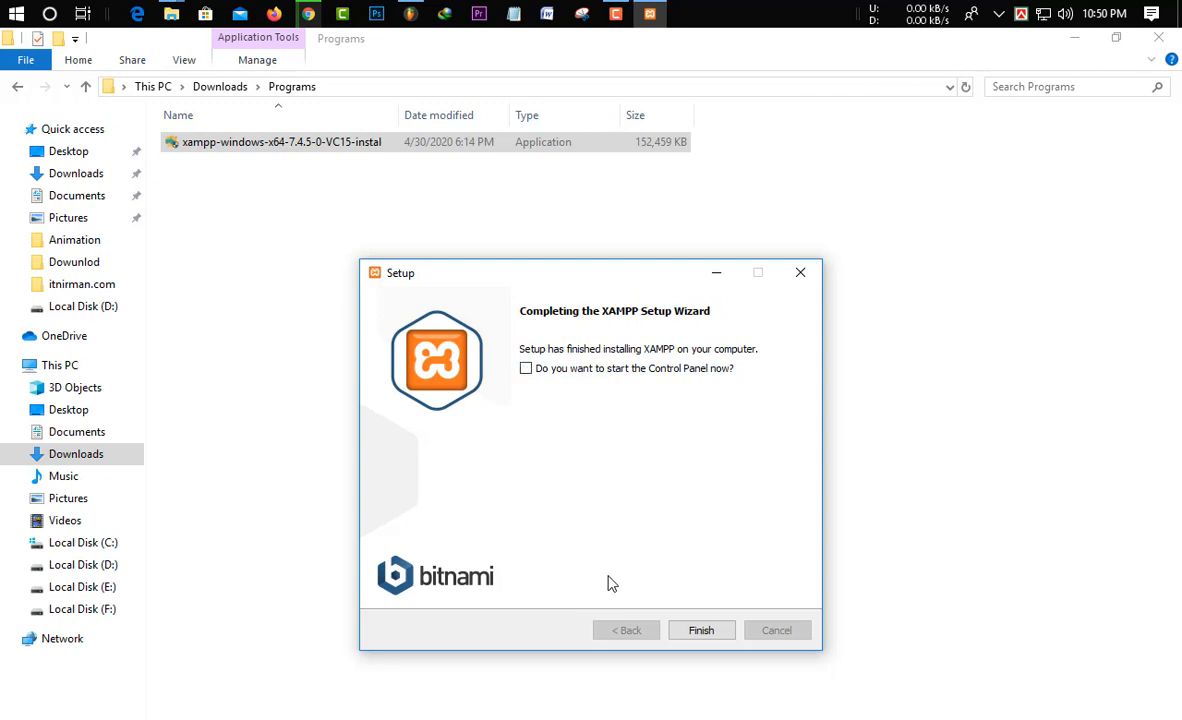
{"action": "left_click", "coordinate": [701, 630]}
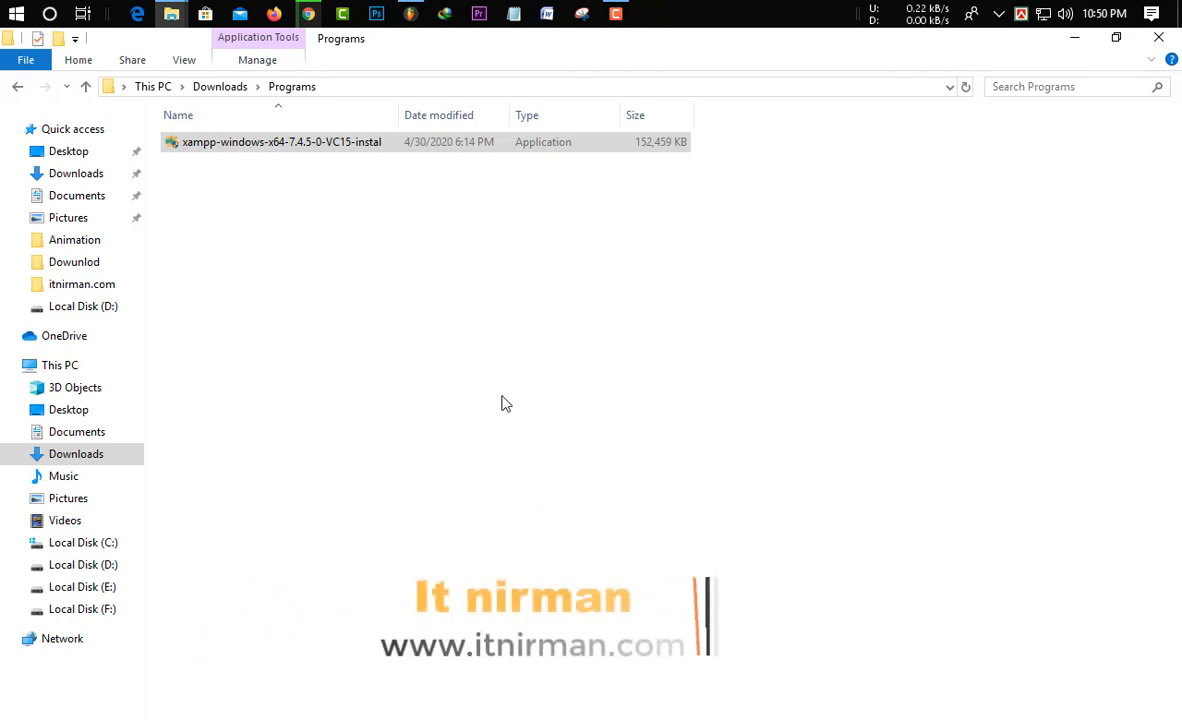
Open the xampp folder on Local Disk (C:) and look through its installed folders and files
{"action": "left_click", "coordinate": [109, 542]}
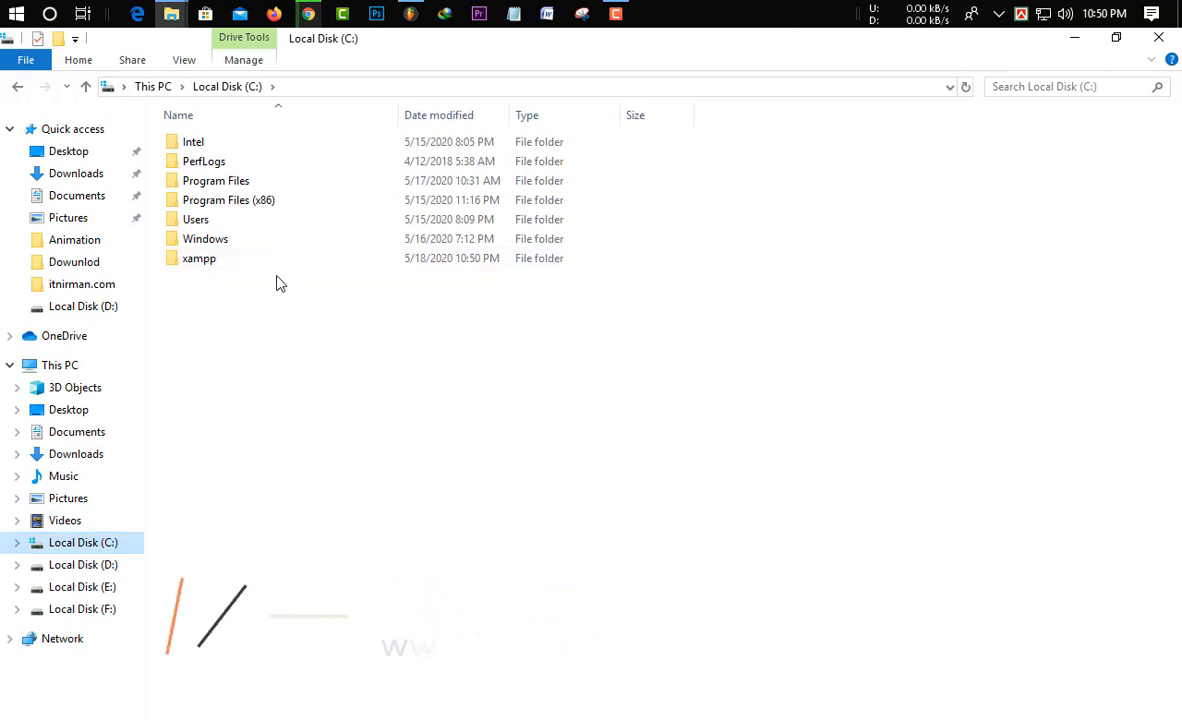
{"action": "left_click", "coordinate": [236, 262]}
{"action": "double_click", "coordinate": [236, 262]}
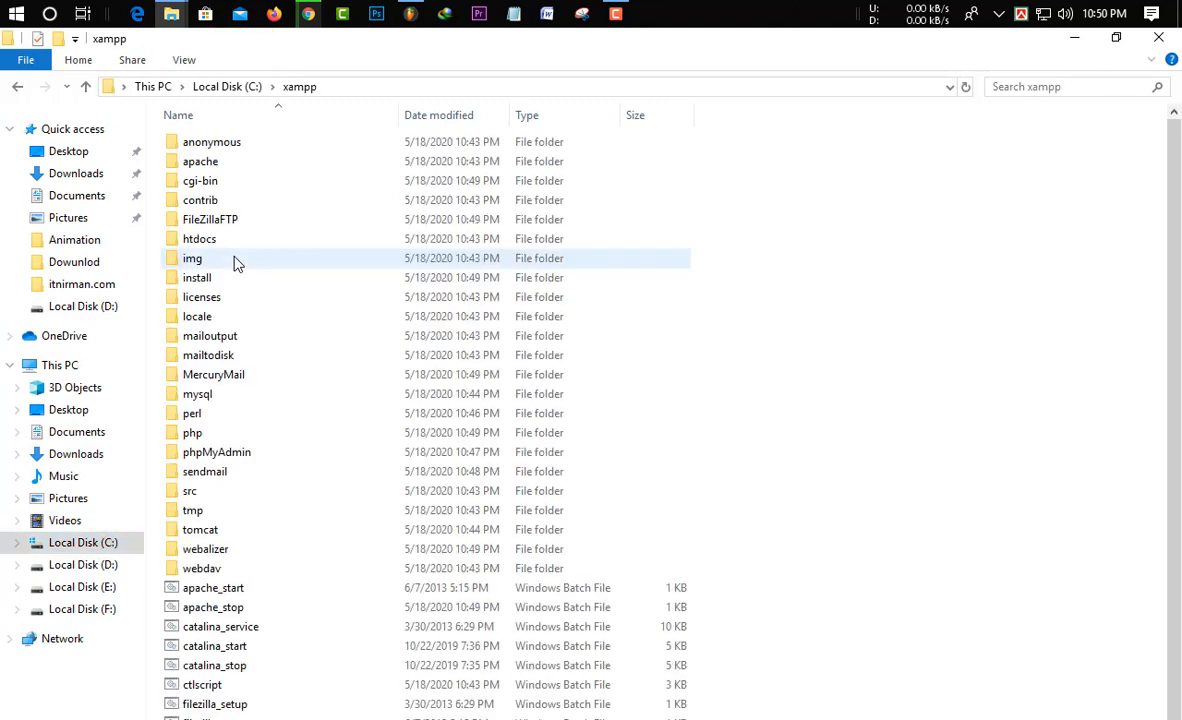
{"action": "scroll", "coordinate": [405, 310], "scroll_direction": "down", "scroll_amount": 3}
{"action": "scroll", "coordinate": [400, 370], "scroll_direction": "up", "scroll_amount": 3}
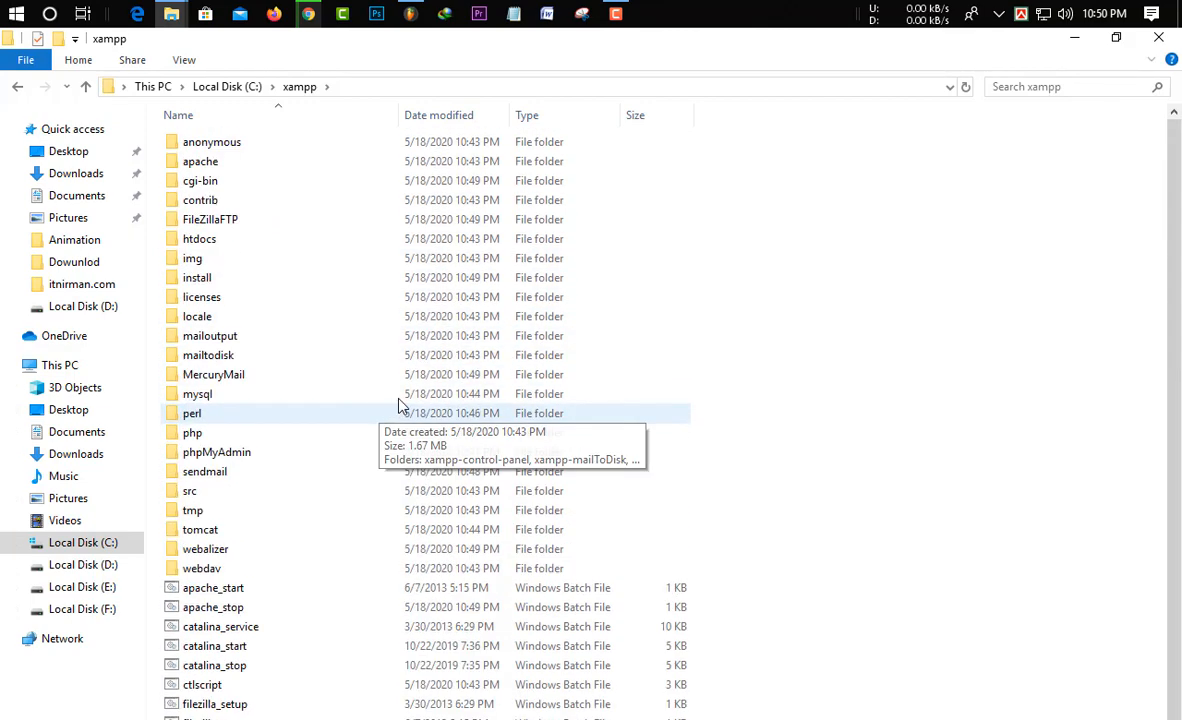
{"action": "scroll", "coordinate": [400, 358], "scroll_direction": "down", "scroll_amount": 3}
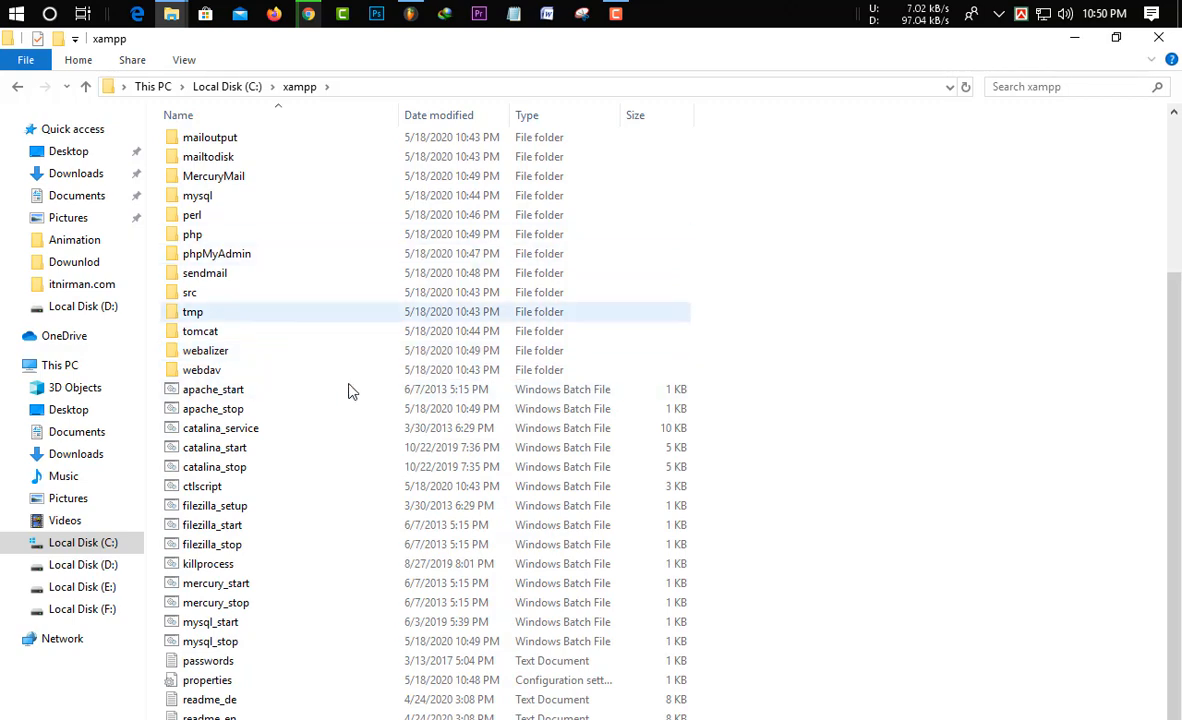
{"action": "scroll", "coordinate": [355, 400], "scroll_direction": "up", "scroll_amount": 3}
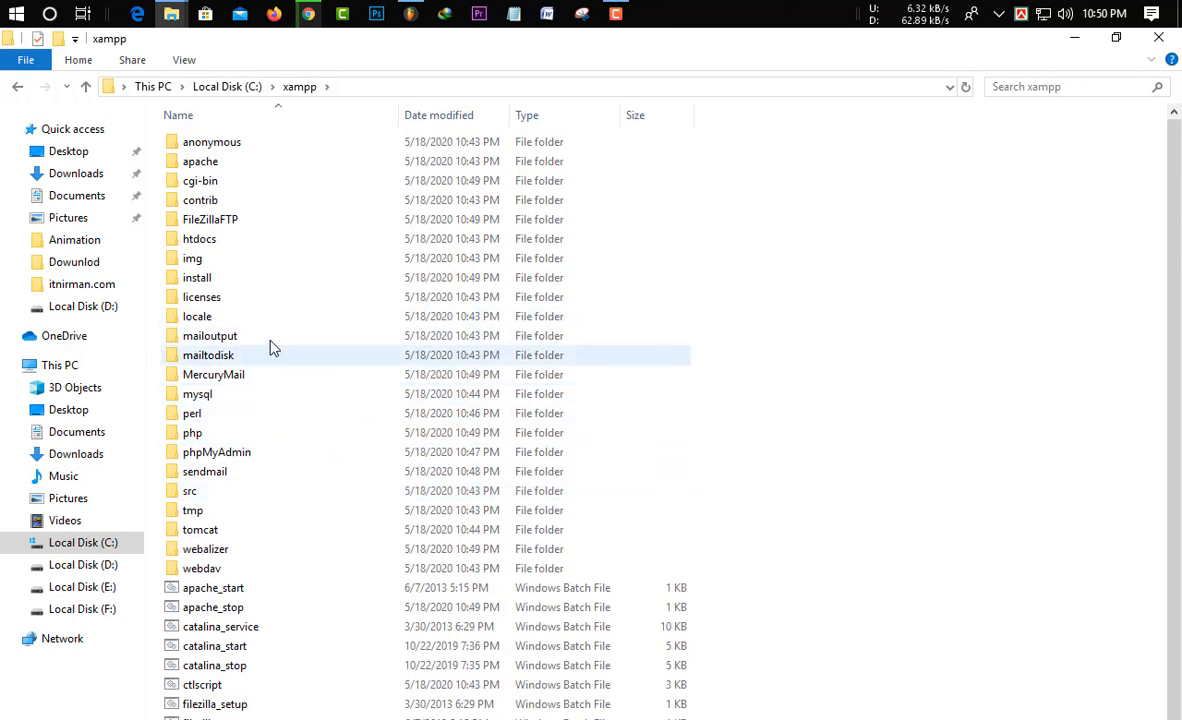